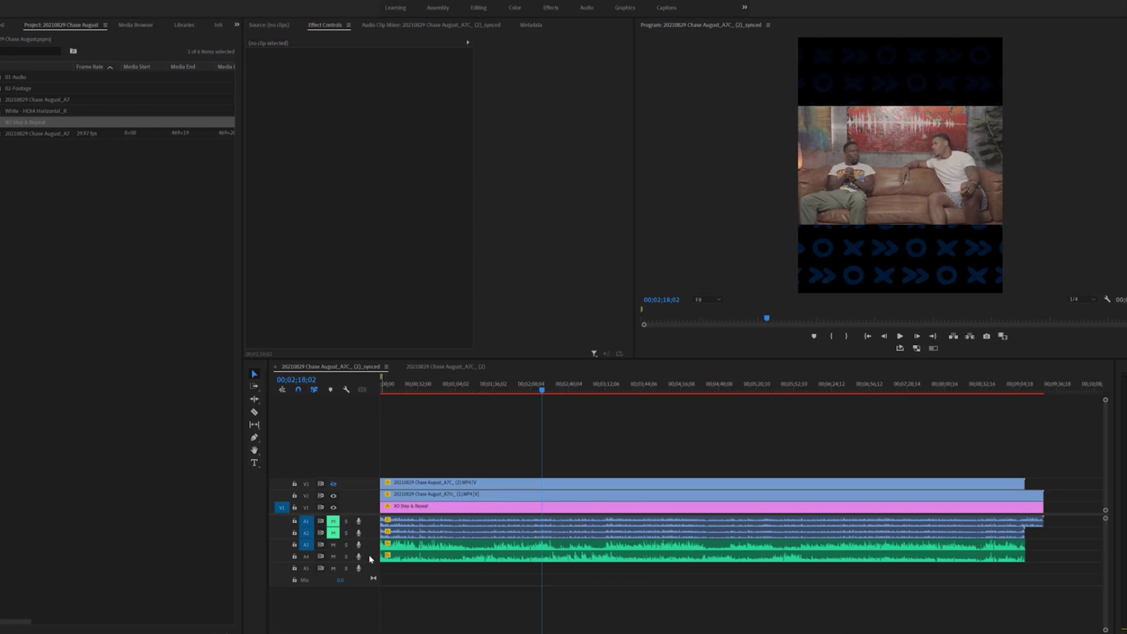
# - Make audio track A3 taller for a detailed waveform, and switch to the Audio workspace
pyautogui.moveTo(371, 556); pyautogui.dragTo(371, 551)
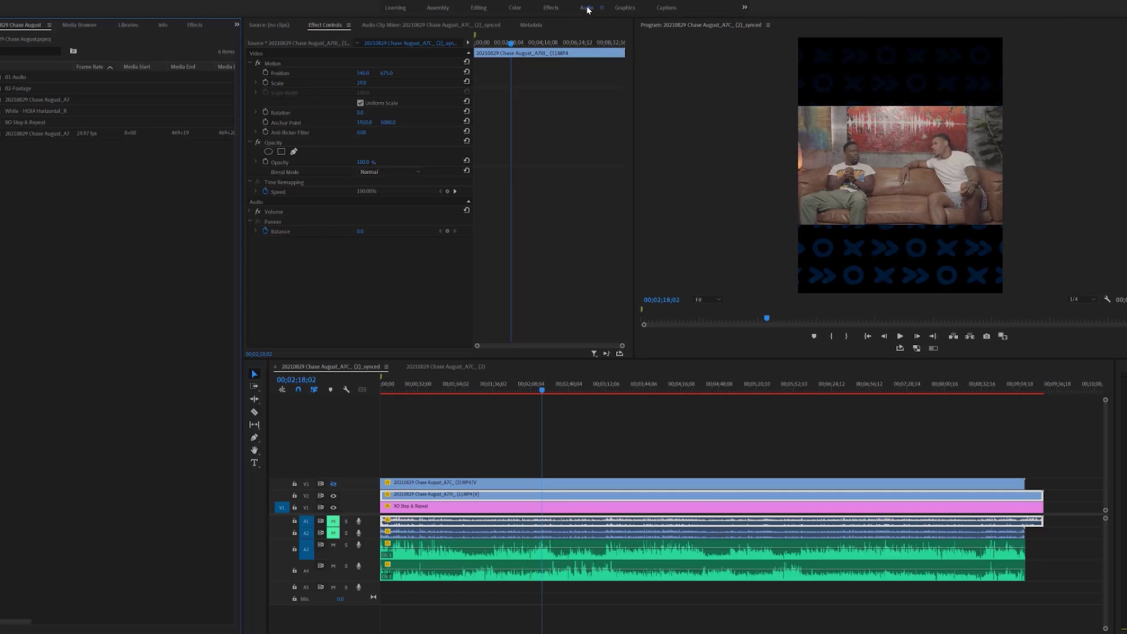
pyautogui.click(588, 9)
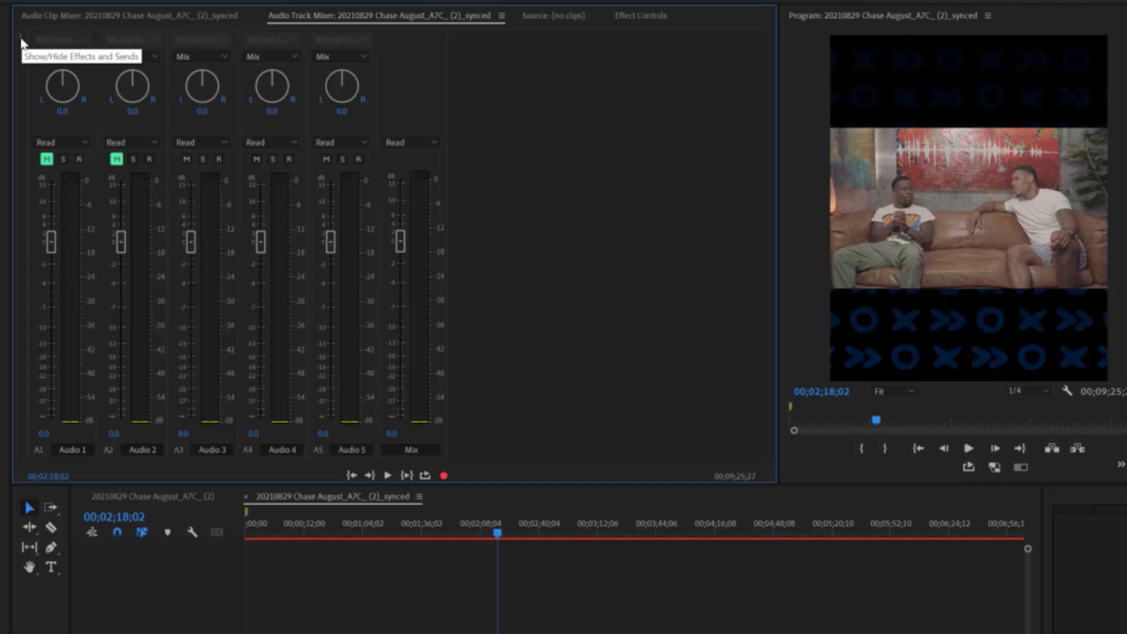
# - Expand the effects and sends area for all tracks in the Audio Track Mixer
pyautogui.click(22, 41)
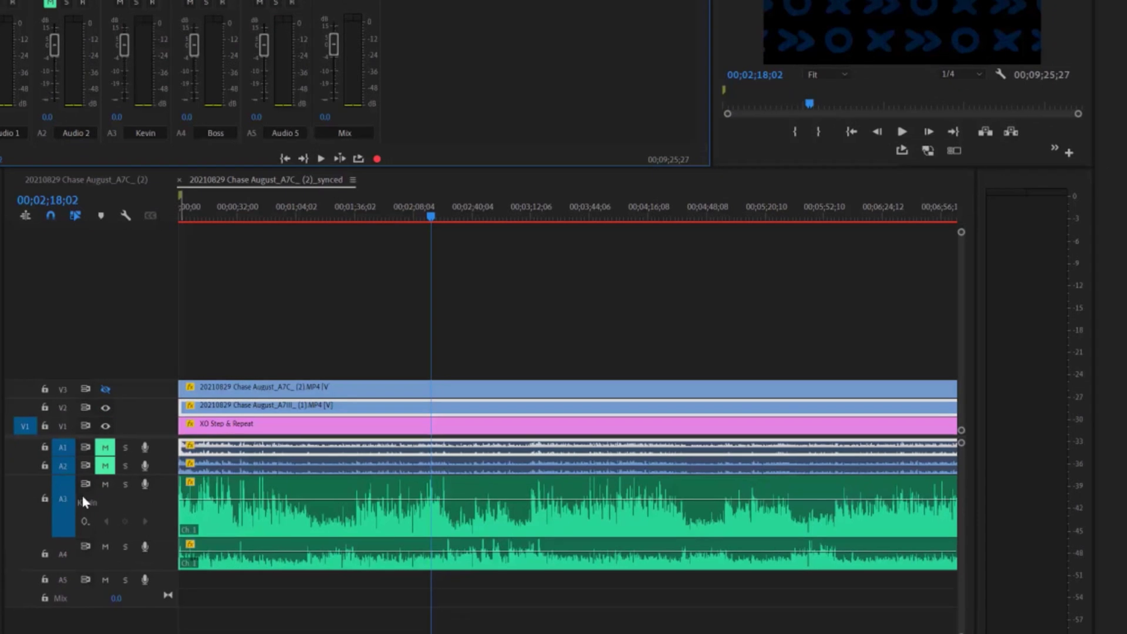
pyautogui.scroll(-1, 158, 493)
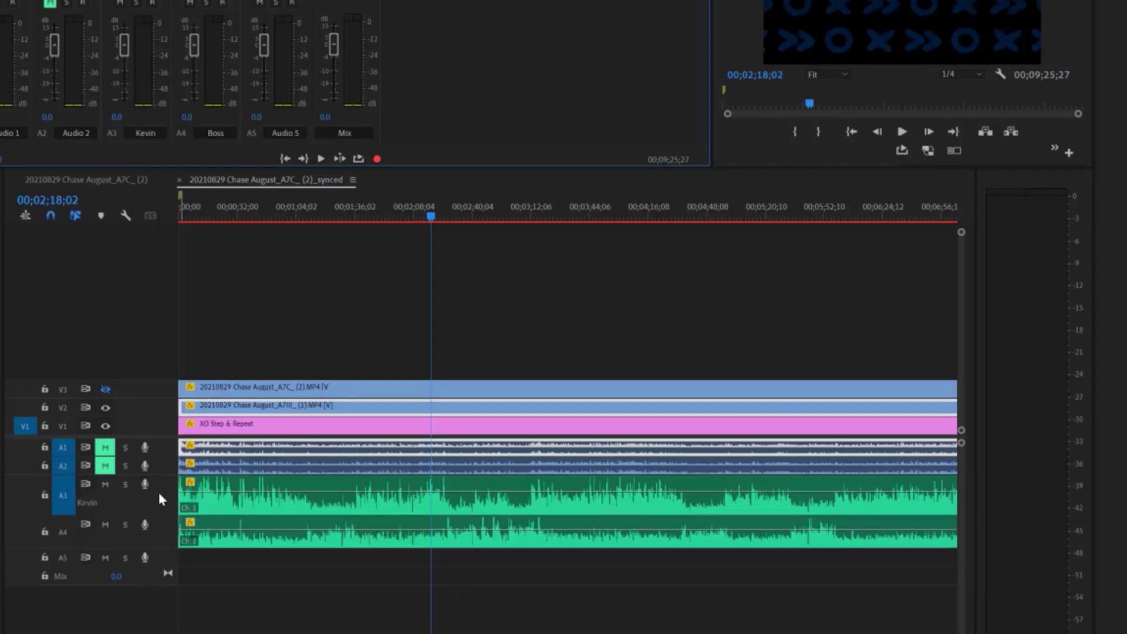
pyautogui.scroll(-1, 158, 492)
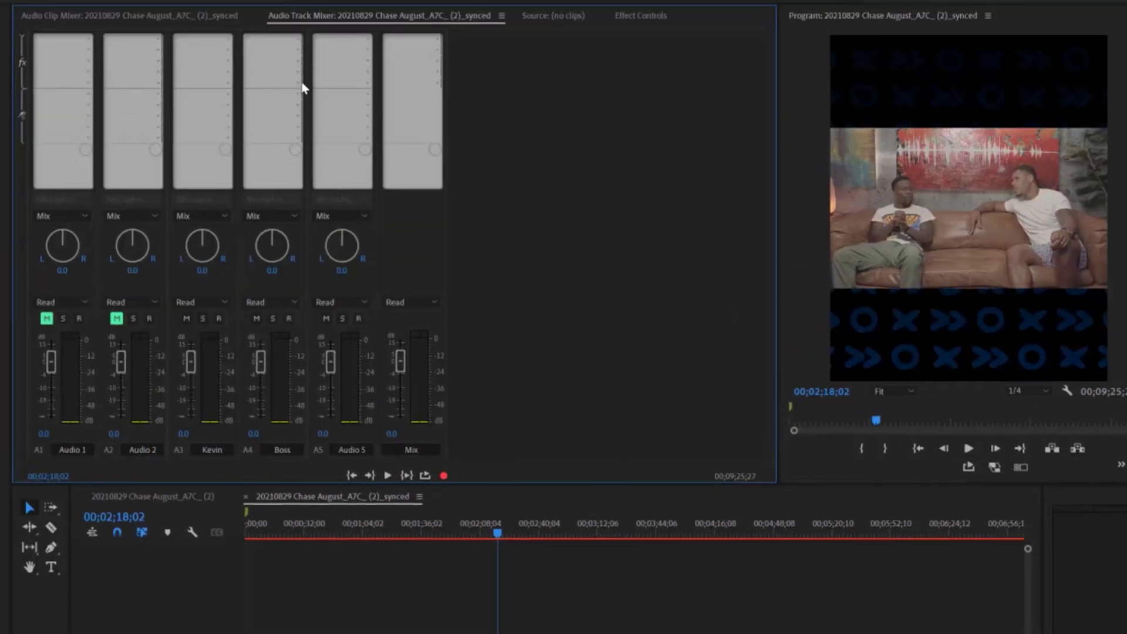
# - Fill Boss's effect slots with Single-band Compressor, Dynamics, Parametric Equalizer, RX 7 Spectral De-noise and RX 7 De-ess
pyautogui.click(298, 50)
pyautogui.moveTo(321, 72)
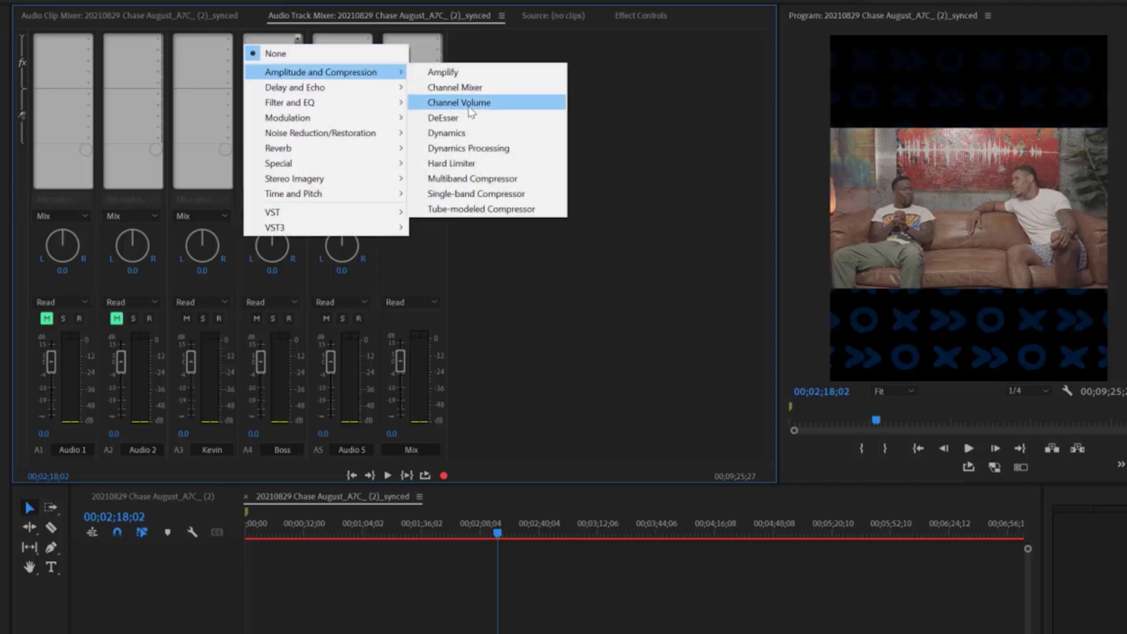
pyautogui.click(480, 196)
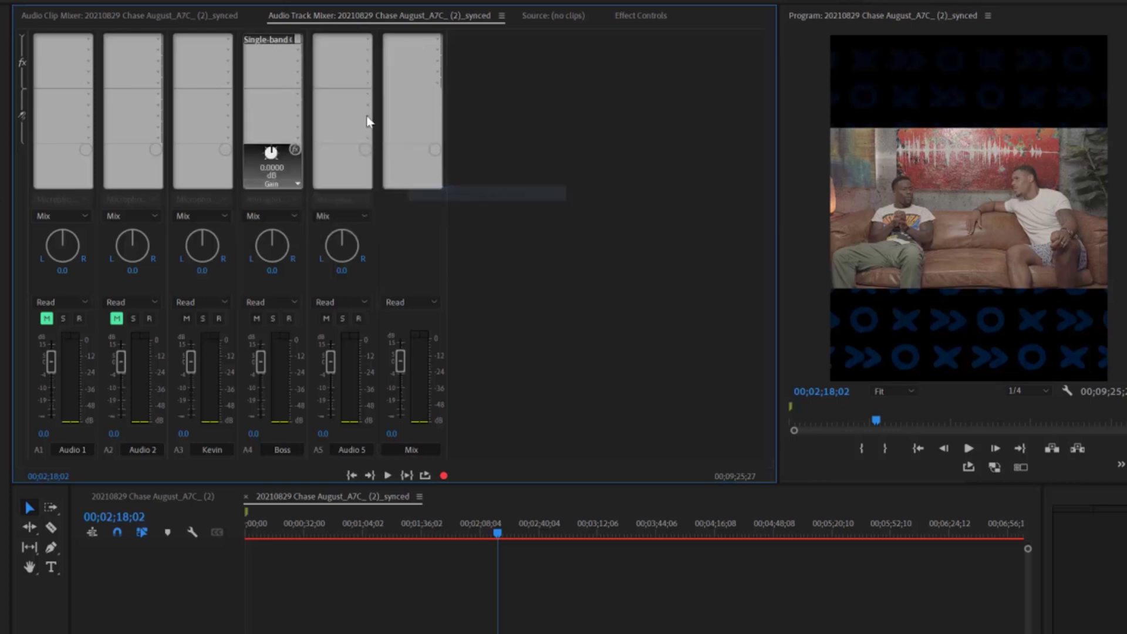
pyautogui.click(298, 44)
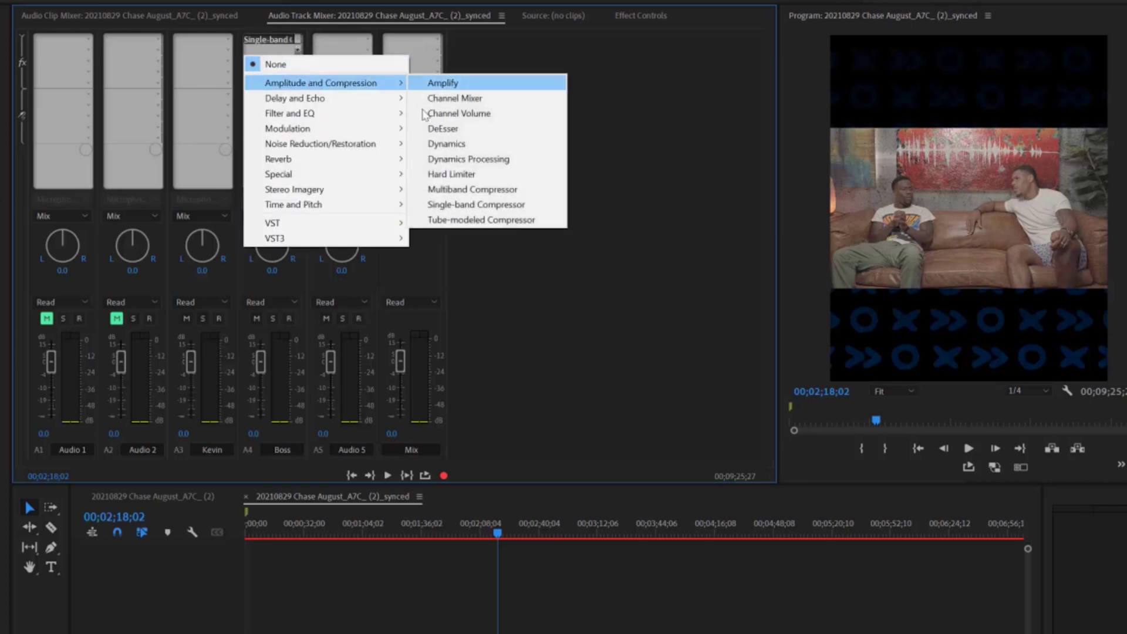
pyautogui.click(445, 143)
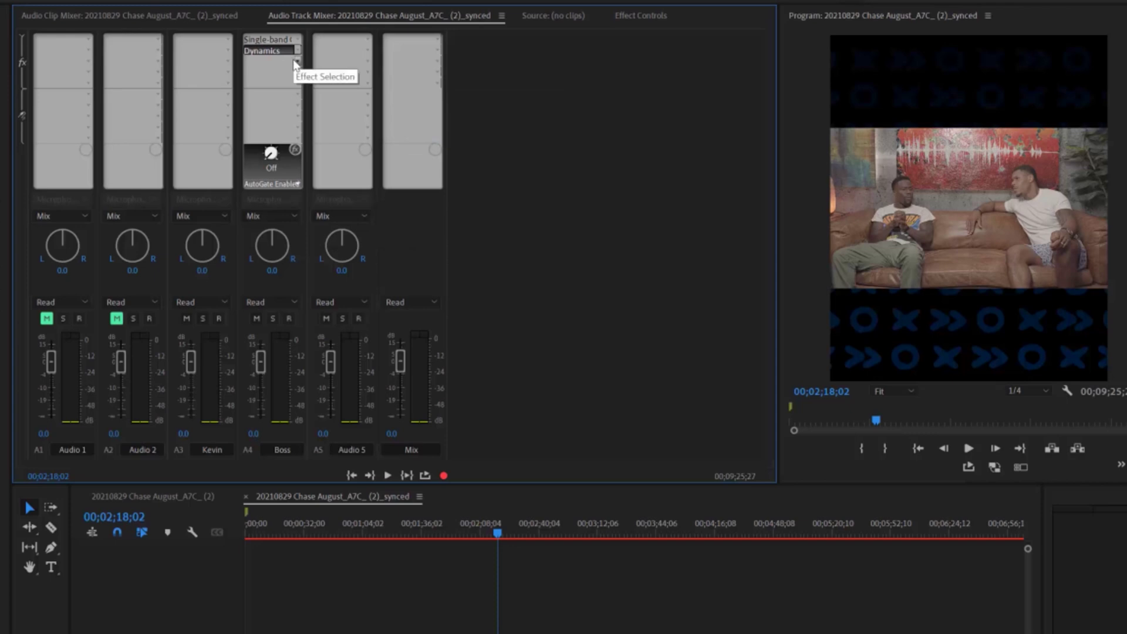
pyautogui.click(297, 64)
pyautogui.moveTo(290, 125)
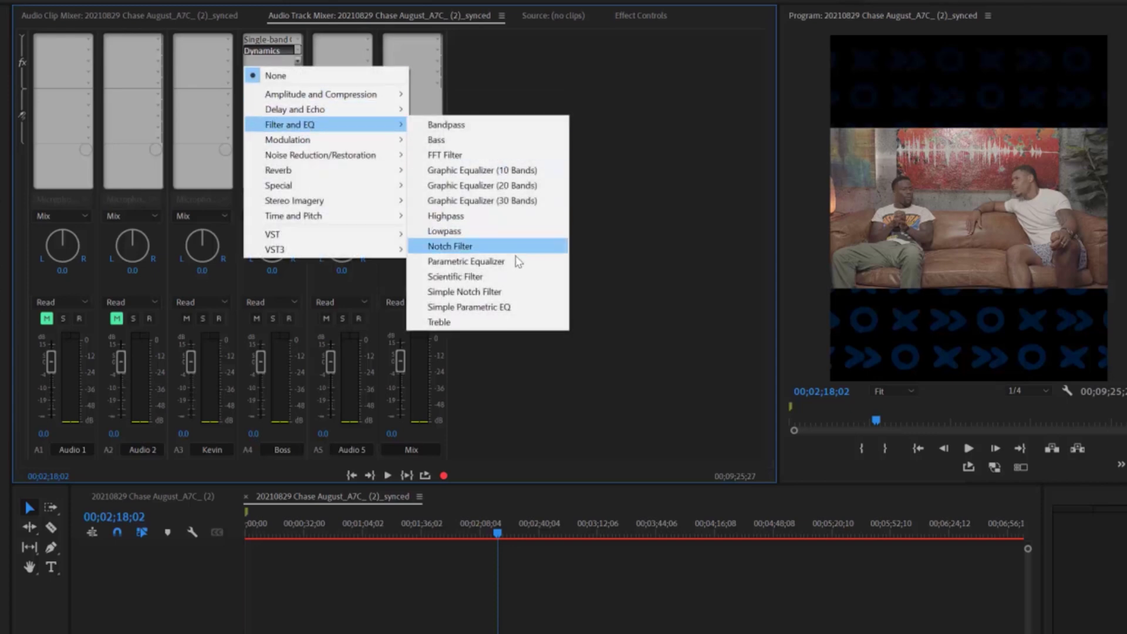
pyautogui.click(518, 262)
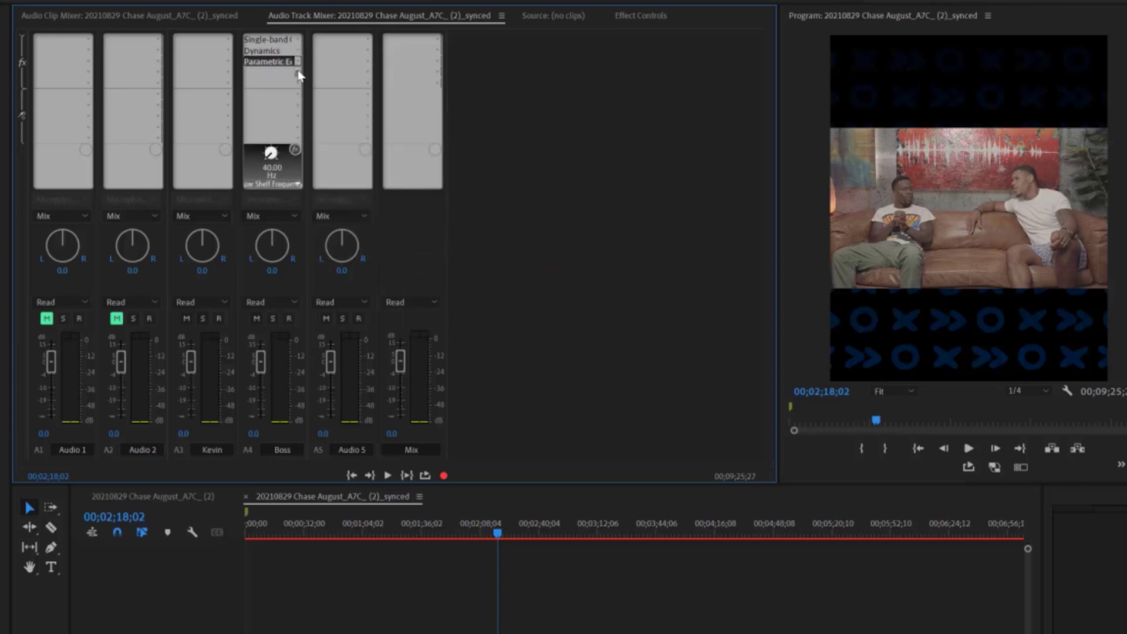
pyautogui.click(298, 74)
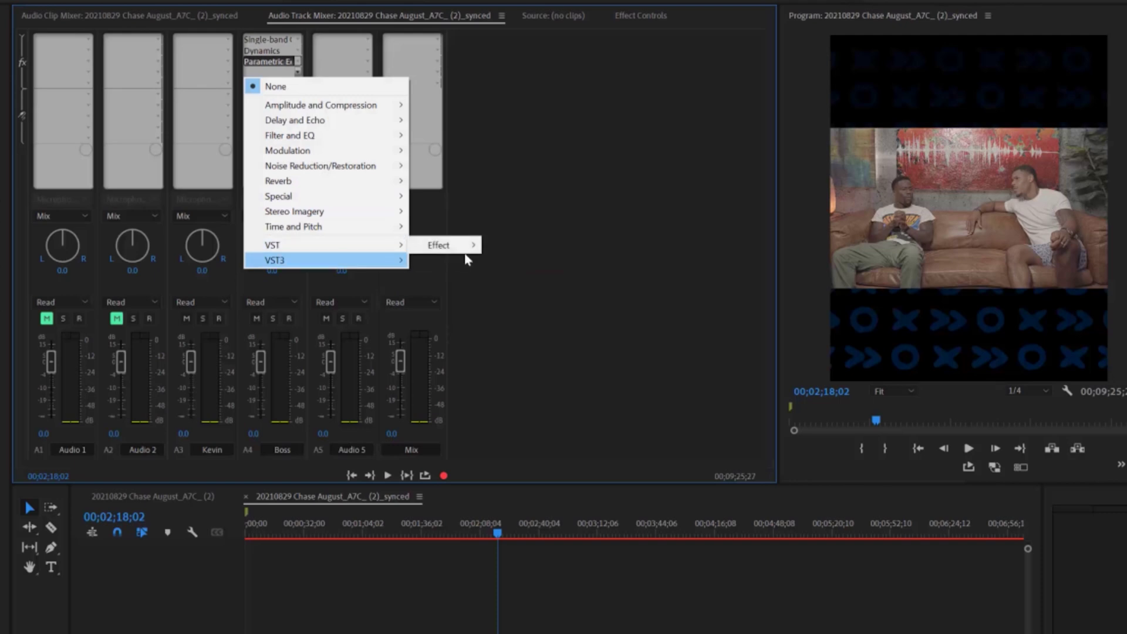
pyautogui.moveTo(526, 245)
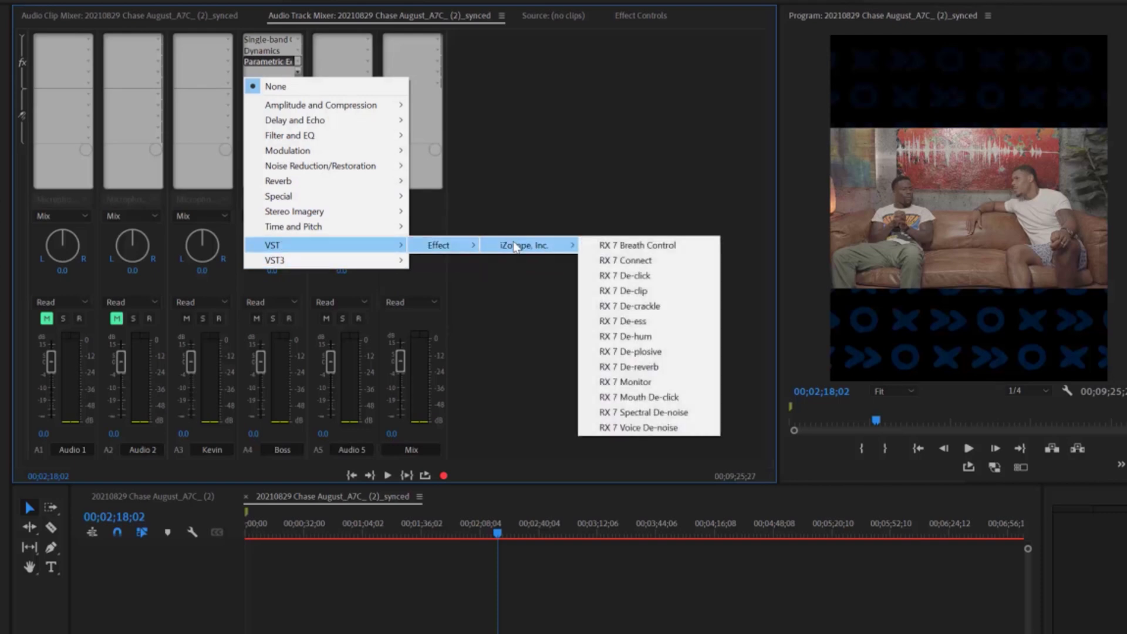
pyautogui.click(669, 412)
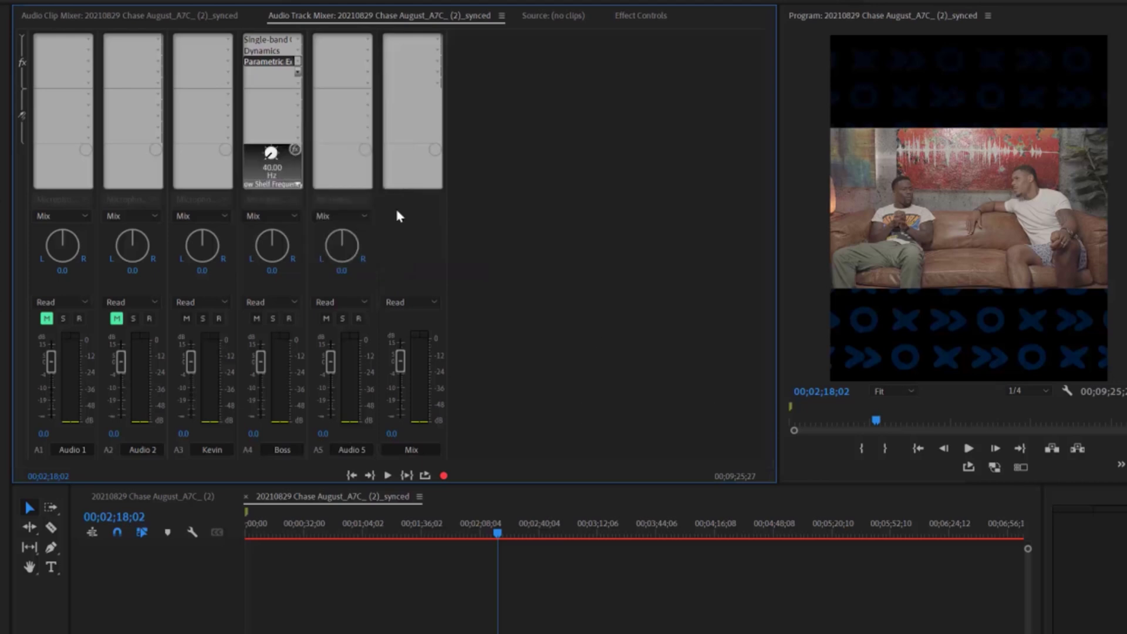
pyautogui.click(299, 85)
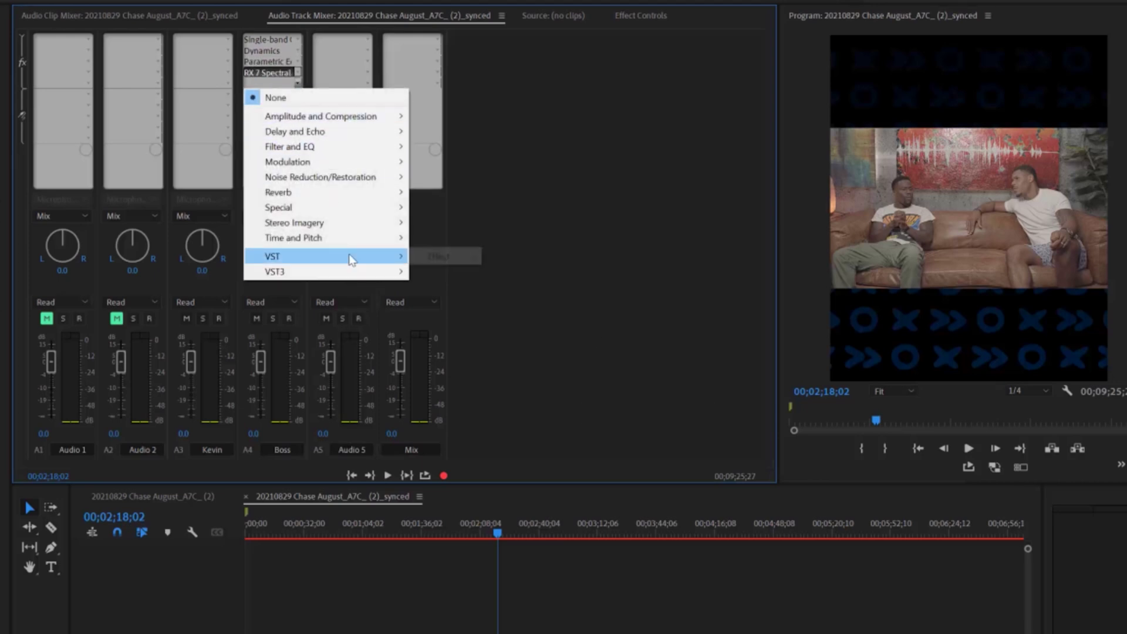
pyautogui.moveTo(525, 256)
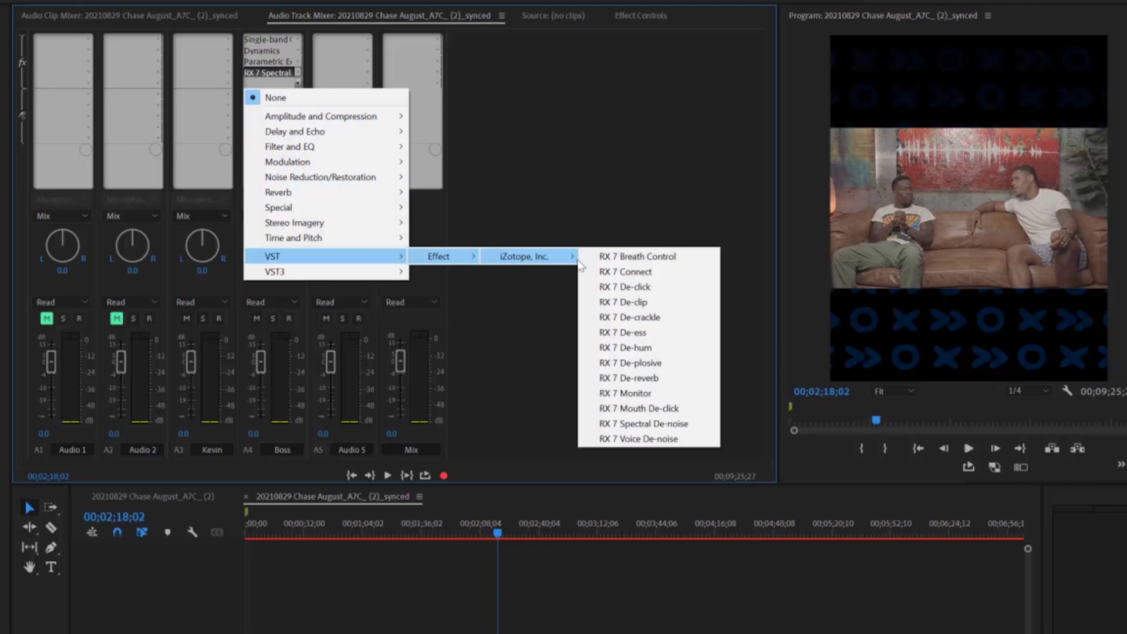
pyautogui.click(649, 333)
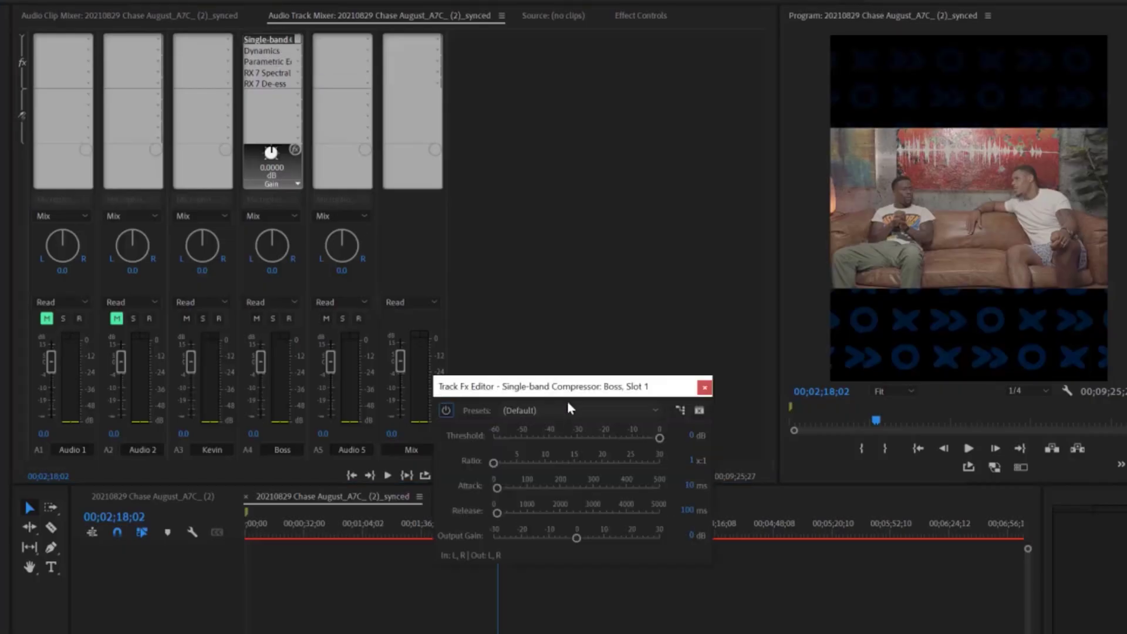
# - Move the Single-band Compressor settings window out of the way
pyautogui.moveTo(568, 390); pyautogui.dragTo(591, 358)
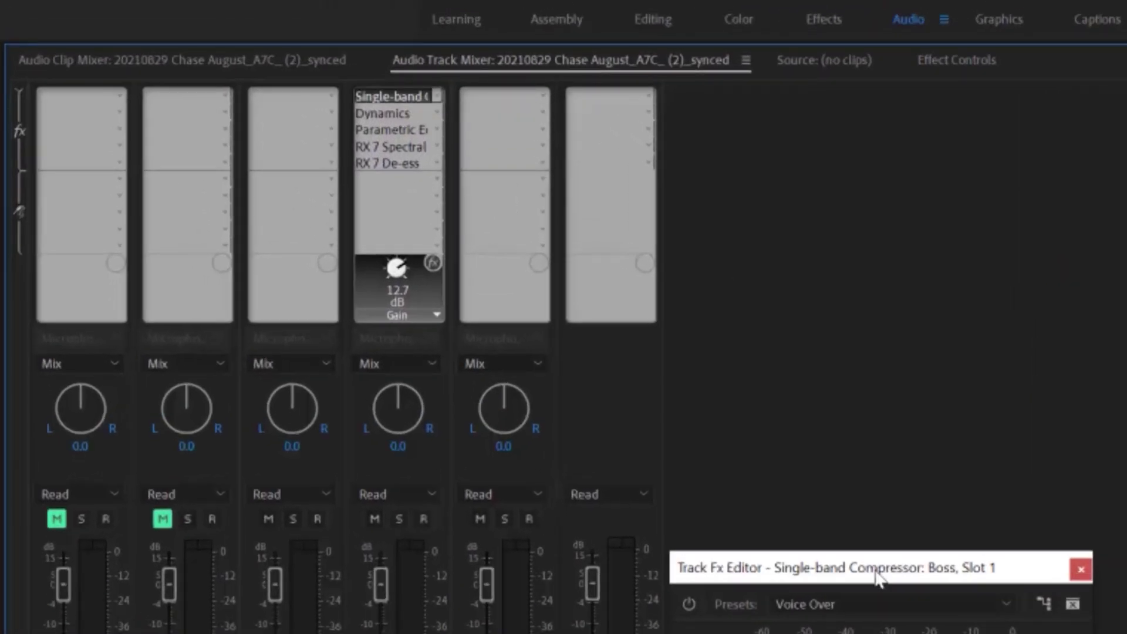
# - Close the compressor settings and copy Boss's track effect chain onto the Kevin track
pyautogui.click(1084, 570)
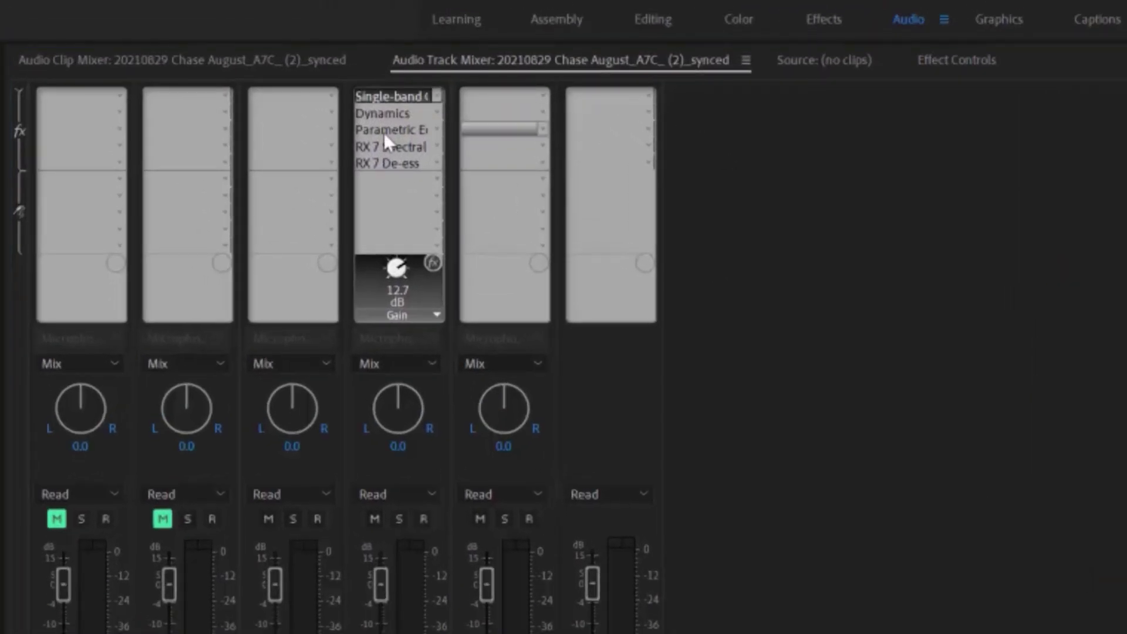
pyautogui.rightClick(385, 96)
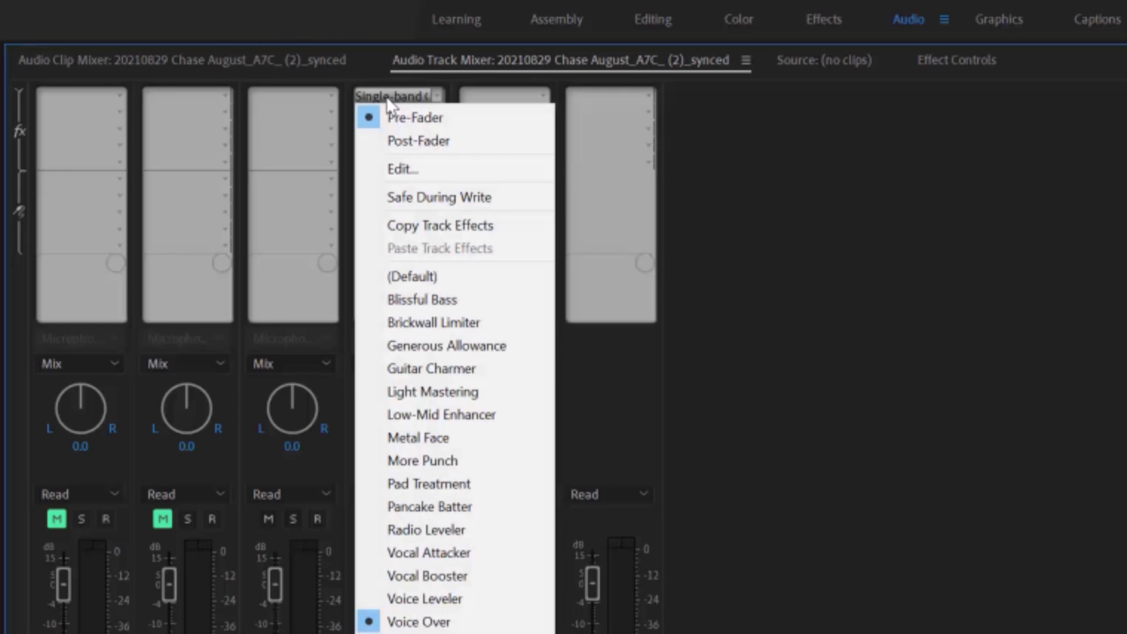
pyautogui.click(490, 231)
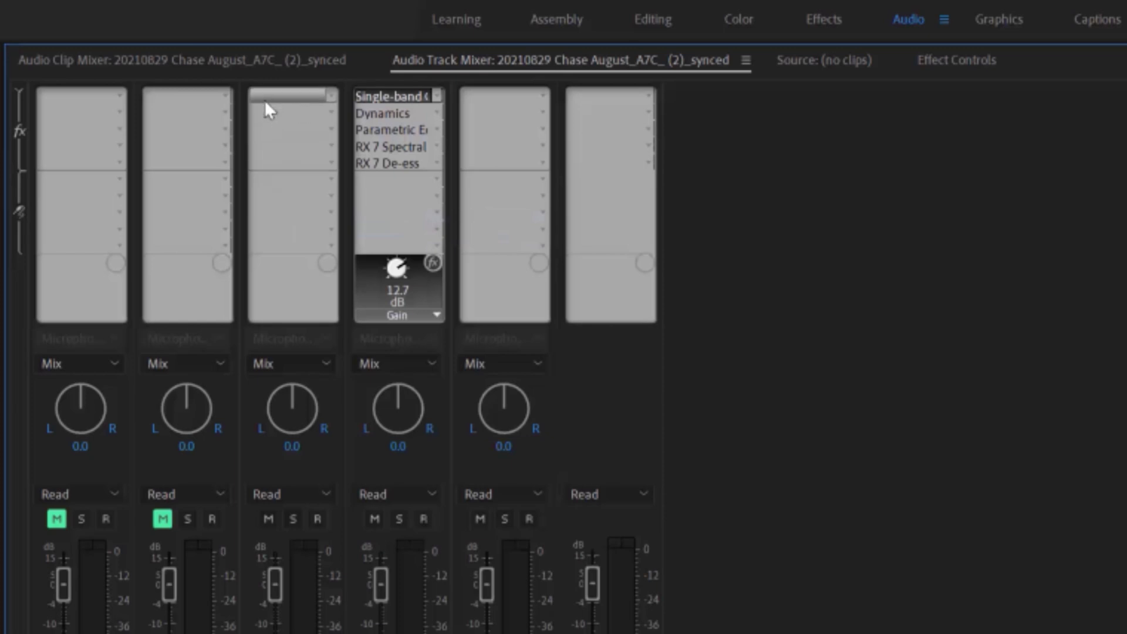
pyautogui.rightClick(264, 93)
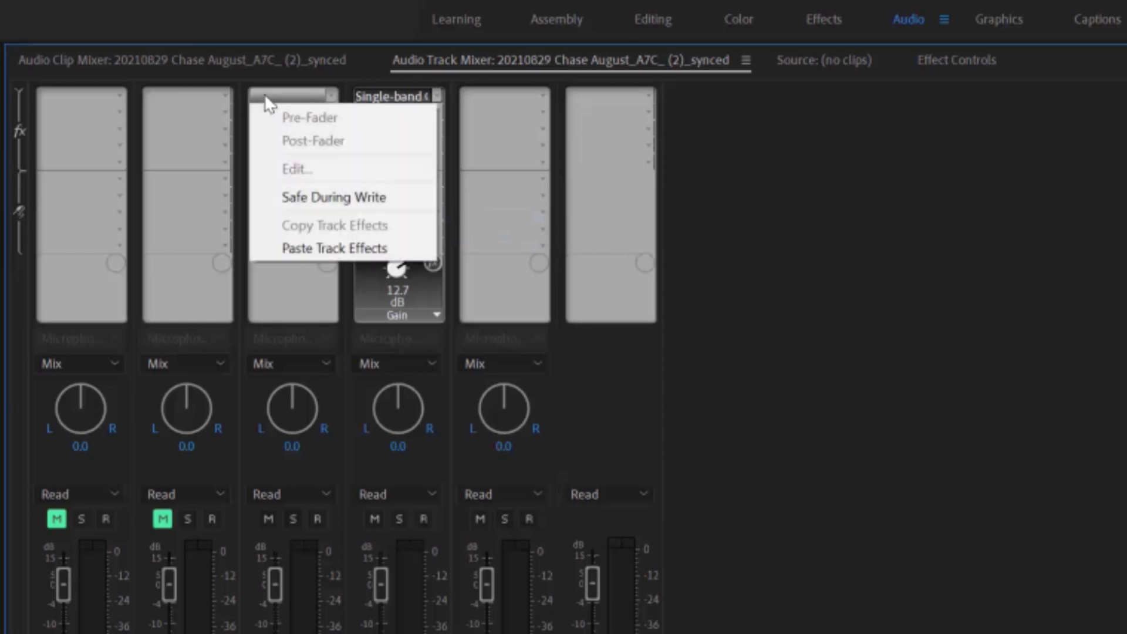
pyautogui.click(307, 249)
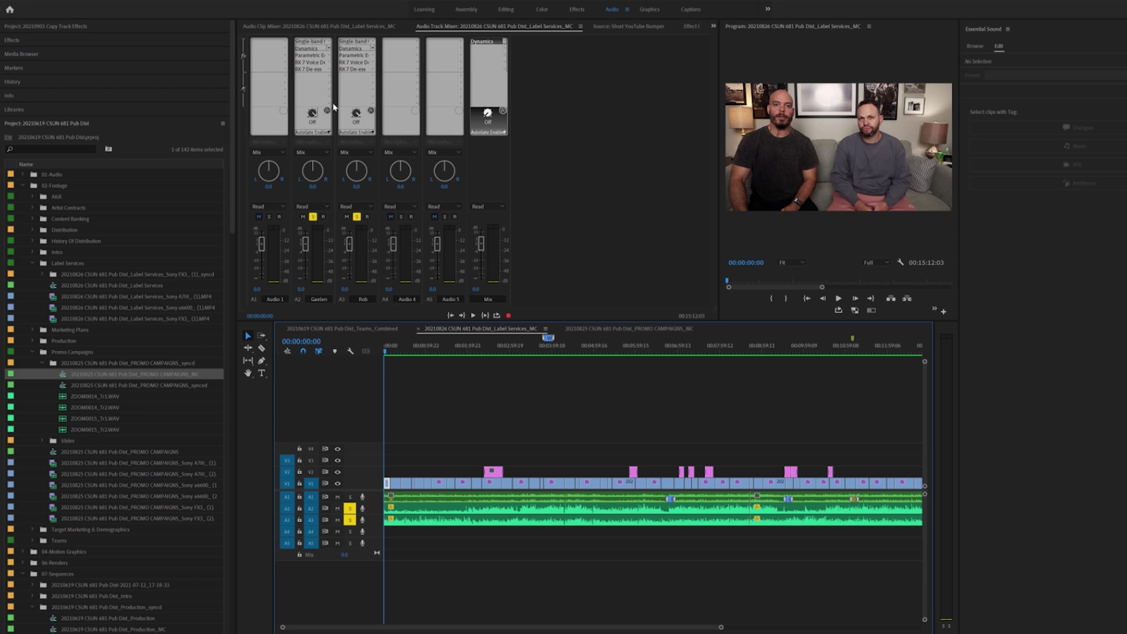
# - Bring the PROMO CAMPAIGNS_MC sequence forward in the Timeline
pyautogui.click(607, 328)
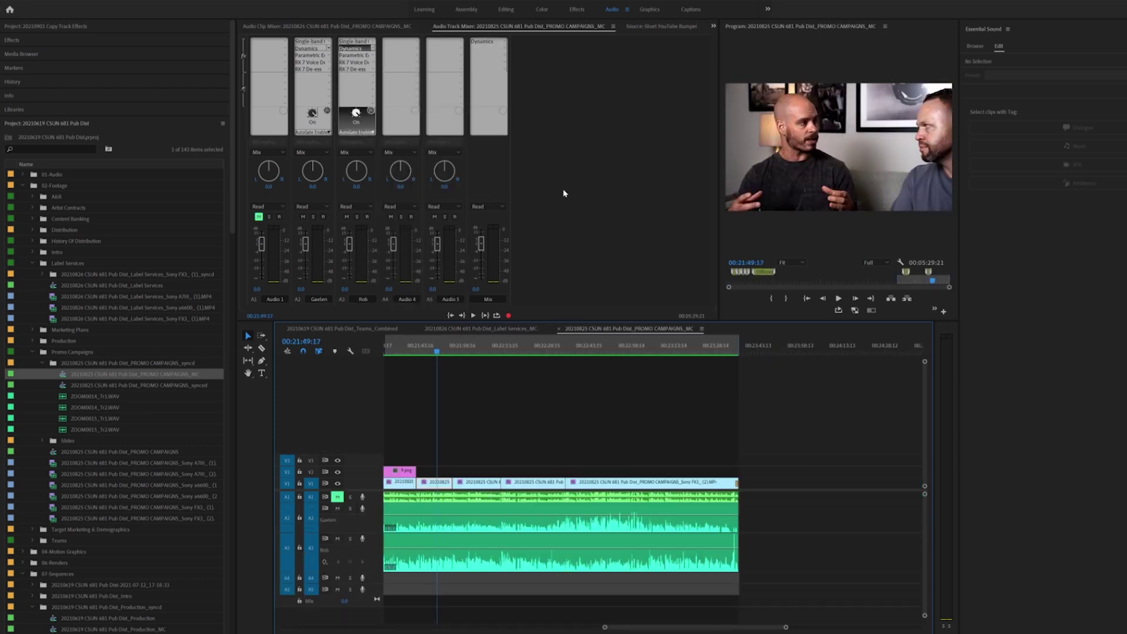